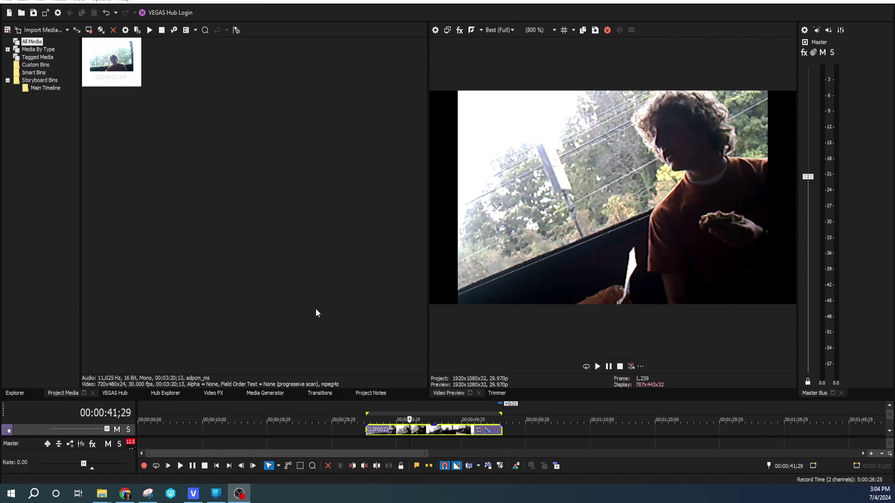
Raise the timeline splitter so both the clip's video and audio tracks are visible
{"action": "left_click_drag", "start_coordinate": [565, 400], "coordinate": [565, 327]}
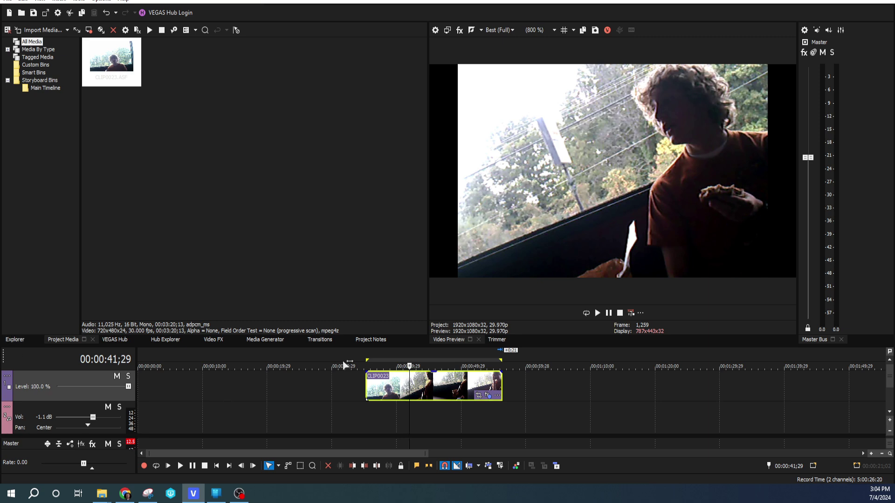
Check Pan/Crop, close the Video Event FX window, and scrub CLIP0023 at six timeline points
{"action": "left_click", "coordinate": [488, 396]}
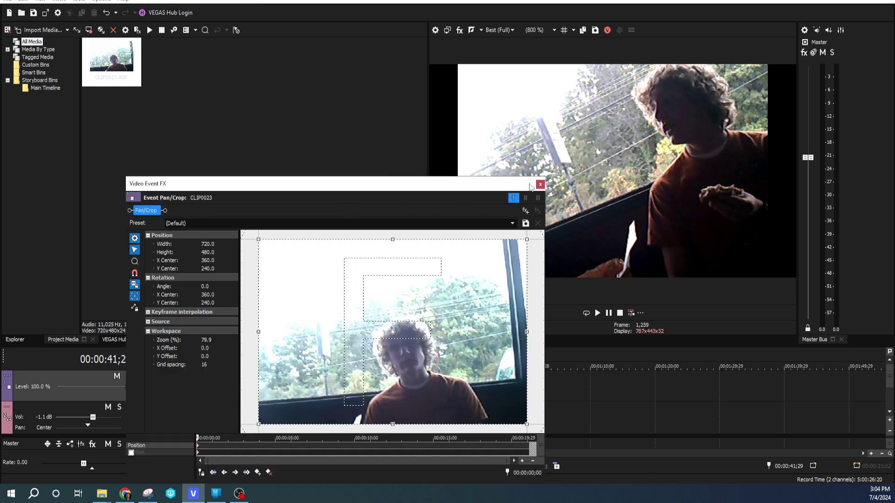
{"action": "left_click", "coordinate": [540, 184]}
{"action": "left_click", "coordinate": [445, 388]}
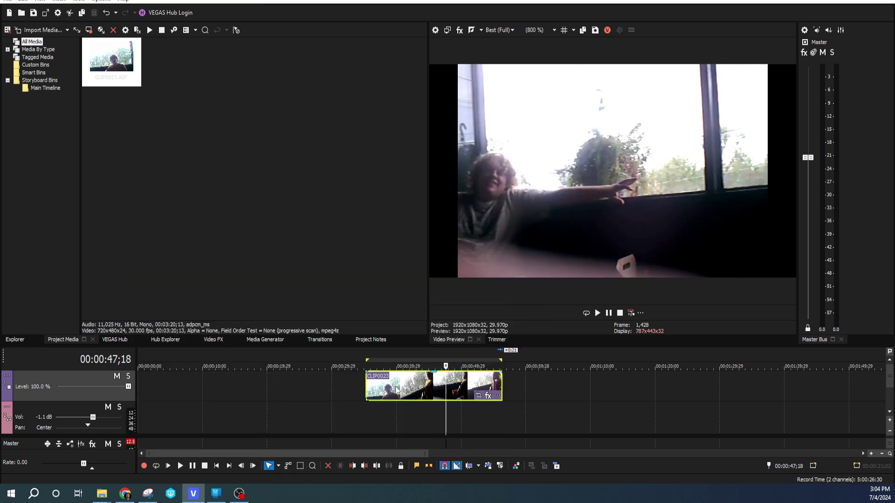
{"action": "left_click", "coordinate": [395, 390]}
{"action": "left_click", "coordinate": [434, 389]}
{"action": "left_click", "coordinate": [388, 390]}
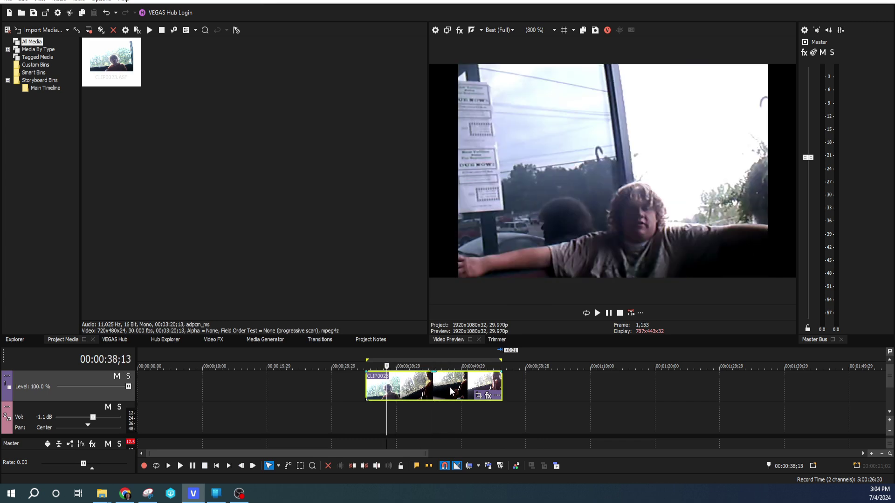
{"action": "left_click", "coordinate": [452, 390]}
{"action": "left_click", "coordinate": [473, 388]}
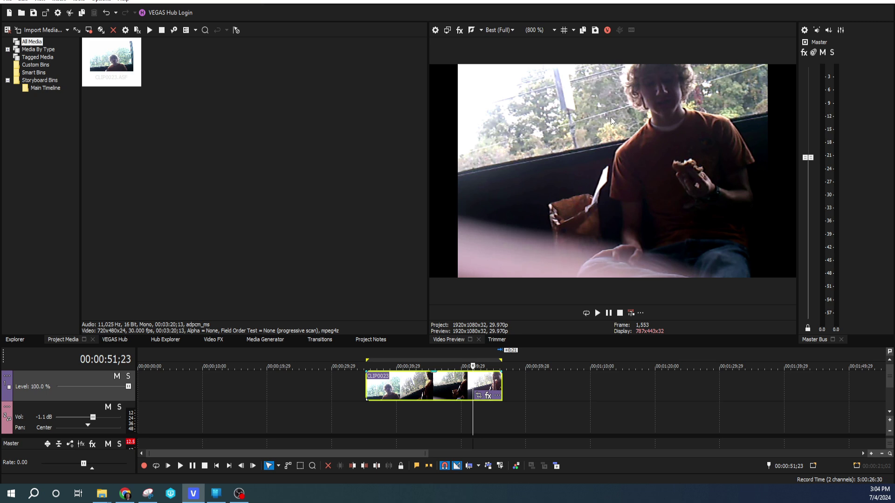
Deselect the media and resize panels so the preview grows from 738x415 to 1083x609
{"action": "left_click", "coordinate": [427, 195]}
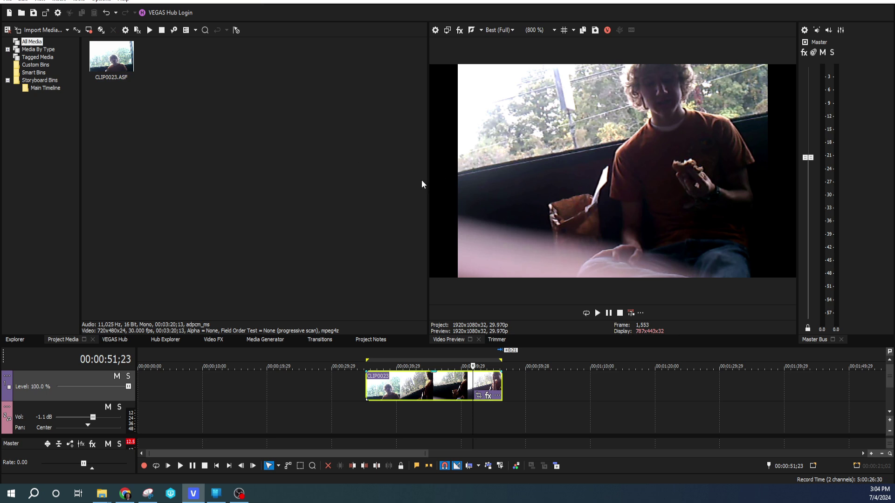
{"action": "left_click_drag", "start_coordinate": [428, 180], "coordinate": [451, 184]}
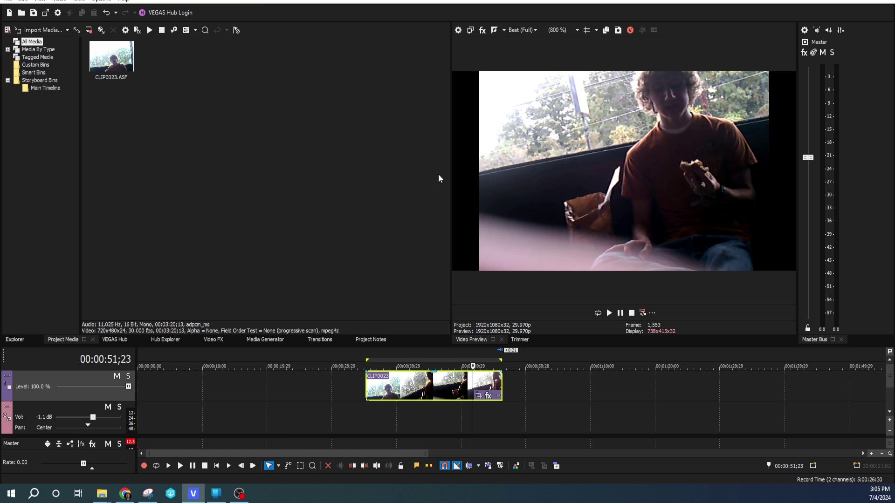
{"action": "left_click_drag", "start_coordinate": [450, 175], "coordinate": [289, 204]}
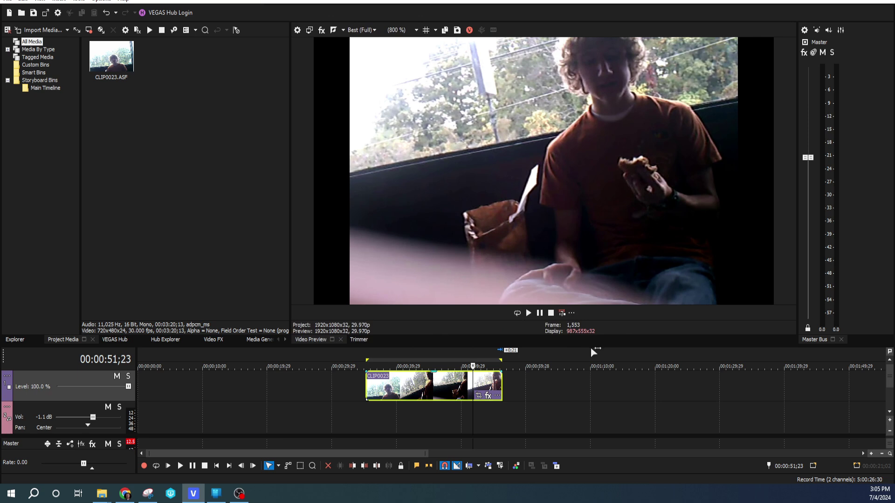
{"action": "left_click_drag", "start_coordinate": [591, 347], "coordinate": [594, 376]}
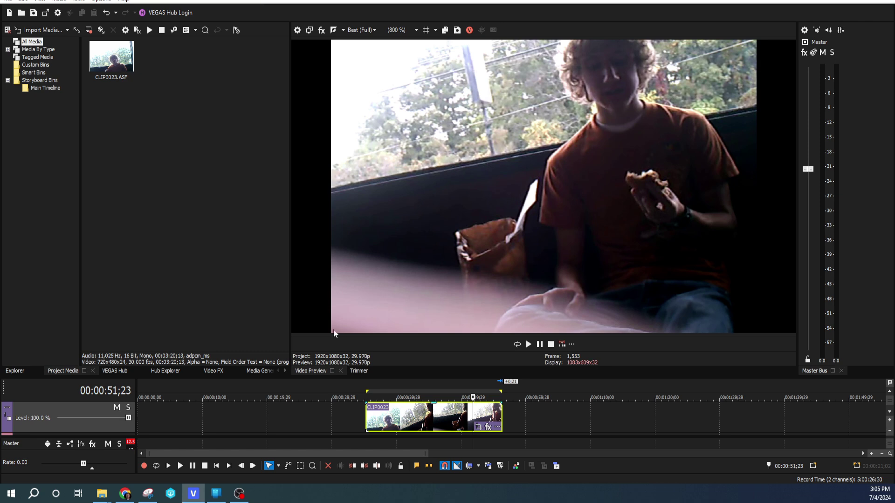
{"action": "left_click", "coordinate": [212, 371]}
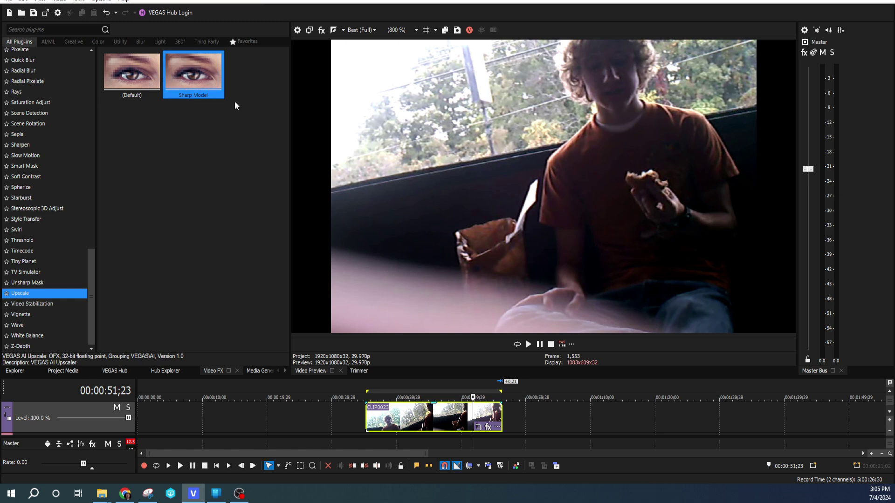
{"action": "left_click", "coordinate": [18, 372]}
{"action": "left_click", "coordinate": [161, 371]}
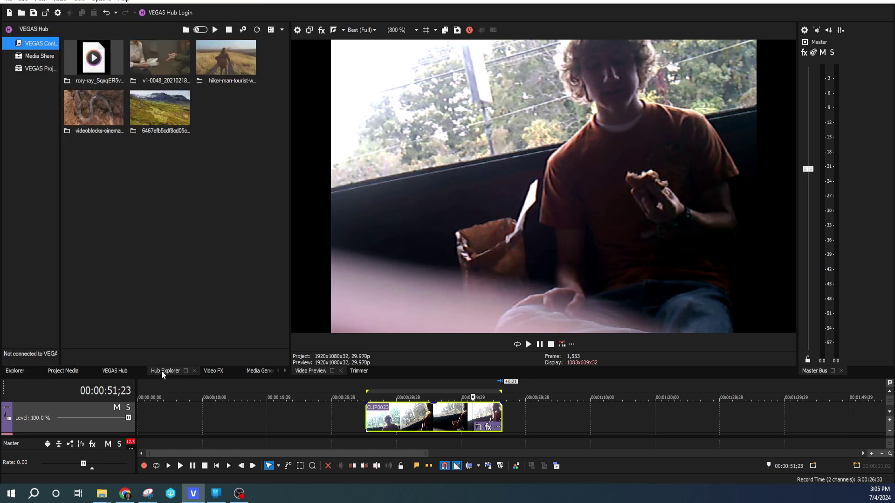
{"action": "left_click", "coordinate": [55, 371]}
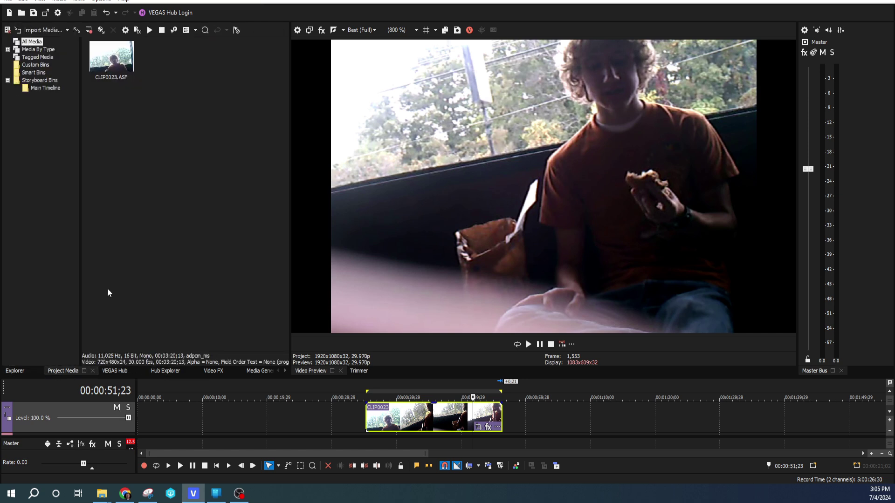
Add VEGAS AI Upscale as a Media FX on CLIP0023.ASF at its default settings
{"action": "right_click", "coordinate": [120, 74]}
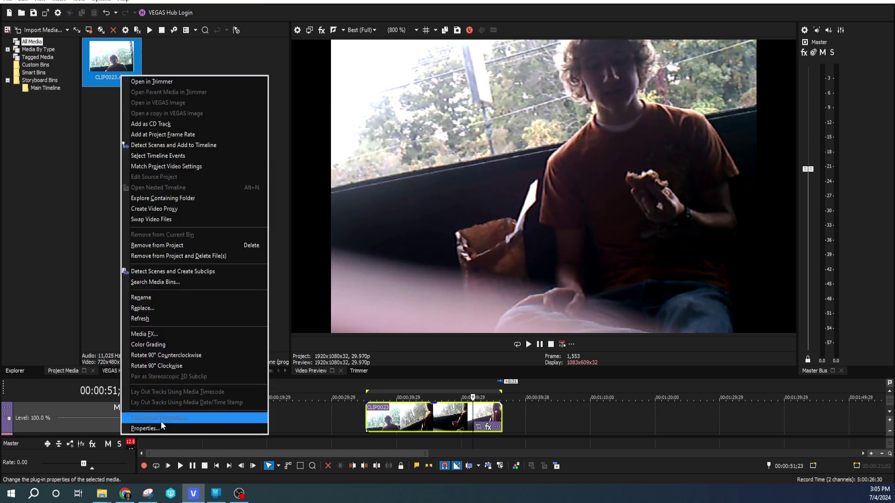
{"action": "left_click", "coordinate": [186, 332]}
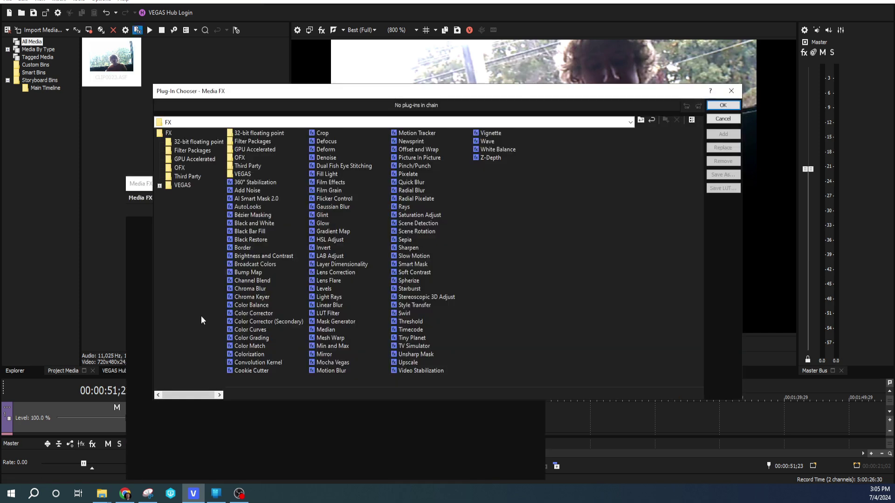
{"action": "left_click", "coordinate": [407, 362]}
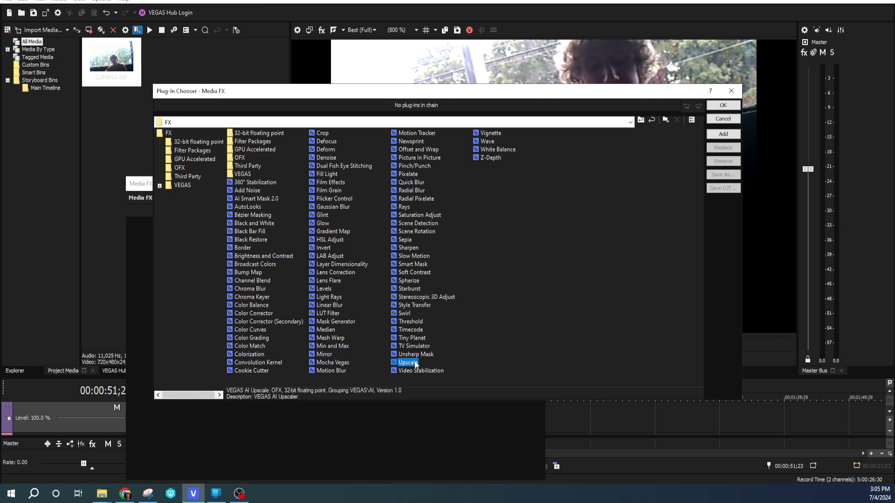
{"action": "left_click", "coordinate": [723, 134]}
{"action": "left_click", "coordinate": [723, 105]}
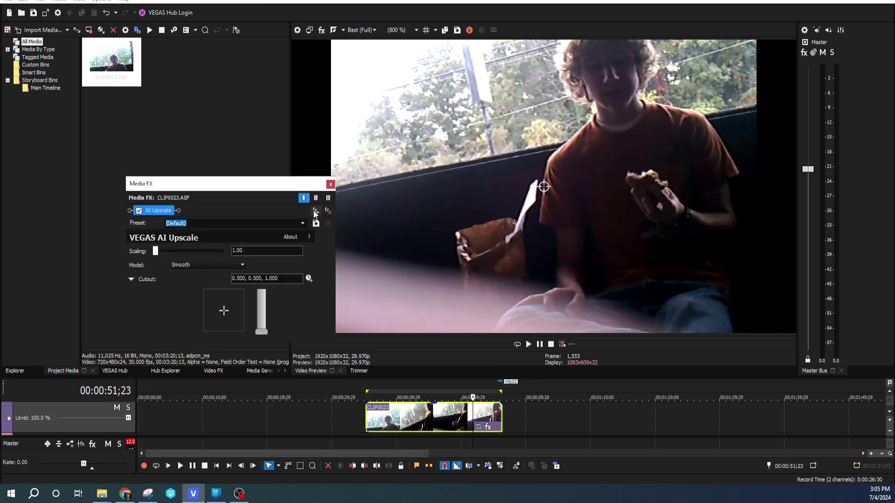
Apply the Sharp Model preset to AI Upscale, giving 4.00 scaling with the Sharp model
{"action": "left_click_drag", "start_coordinate": [251, 185], "coordinate": [203, 179]}
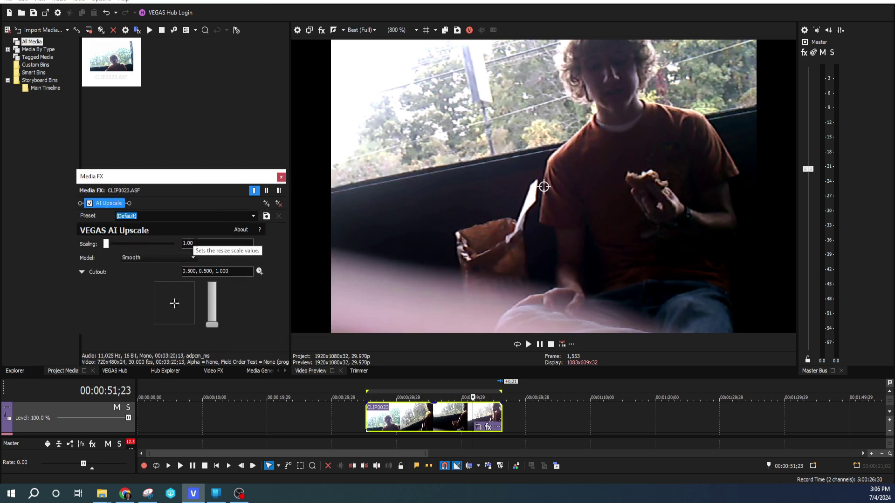
{"action": "left_click_drag", "start_coordinate": [105, 243], "coordinate": [182, 247]}
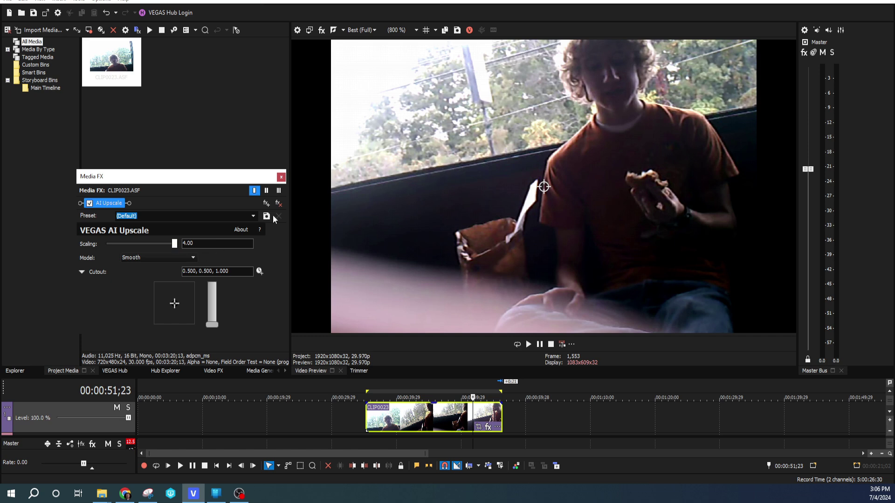
{"action": "left_click", "coordinate": [253, 216]}
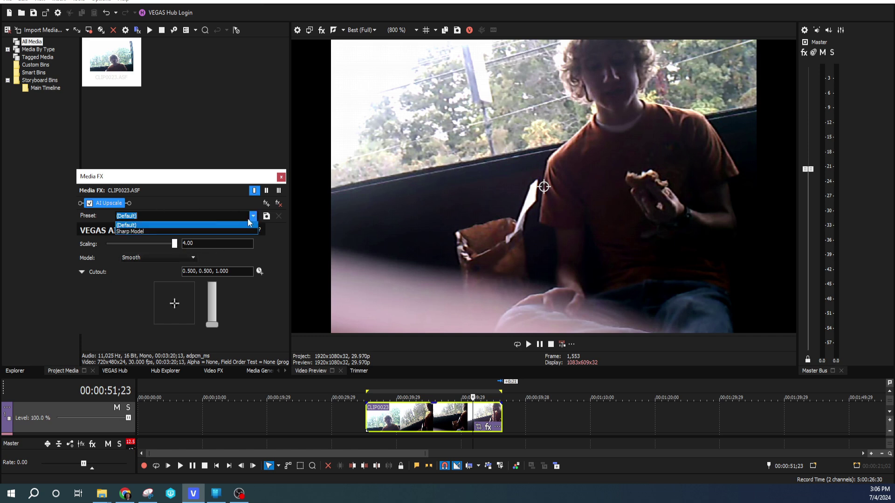
{"action": "left_click", "coordinate": [206, 231]}
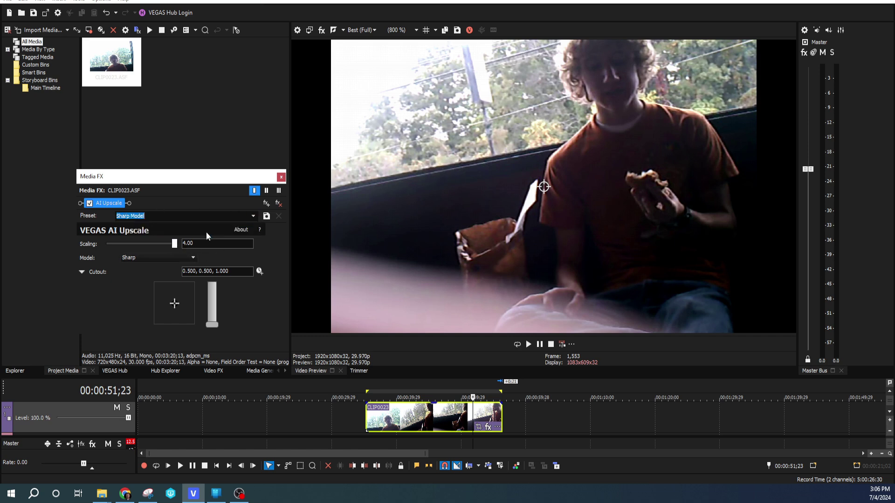
{"action": "left_click", "coordinate": [177, 258]}
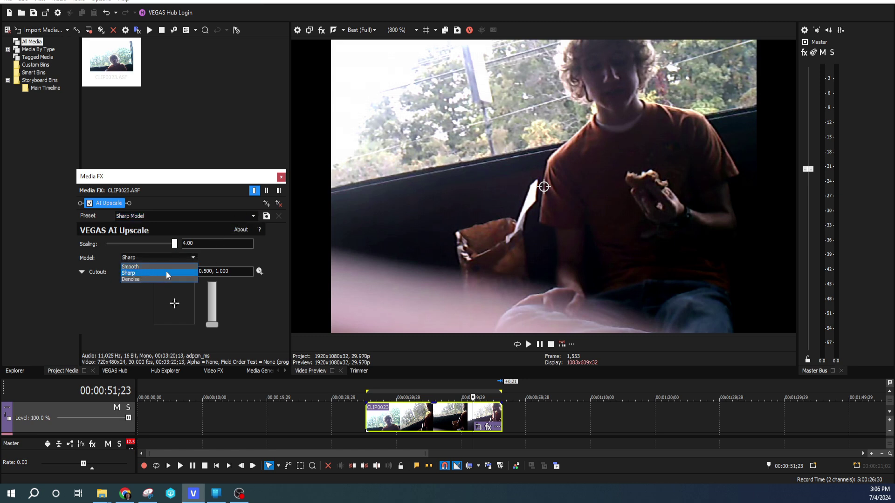
{"action": "left_click", "coordinate": [167, 273]}
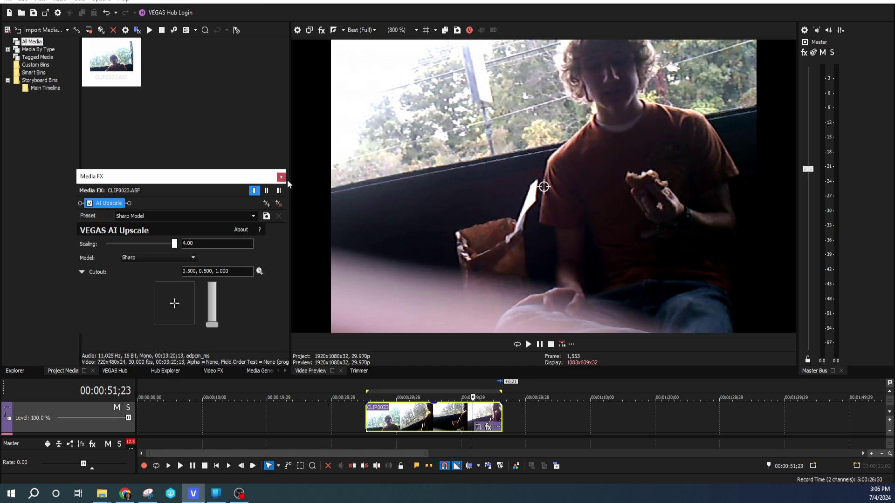
{"action": "left_click_drag", "start_coordinate": [291, 138], "coordinate": [259, 138]}
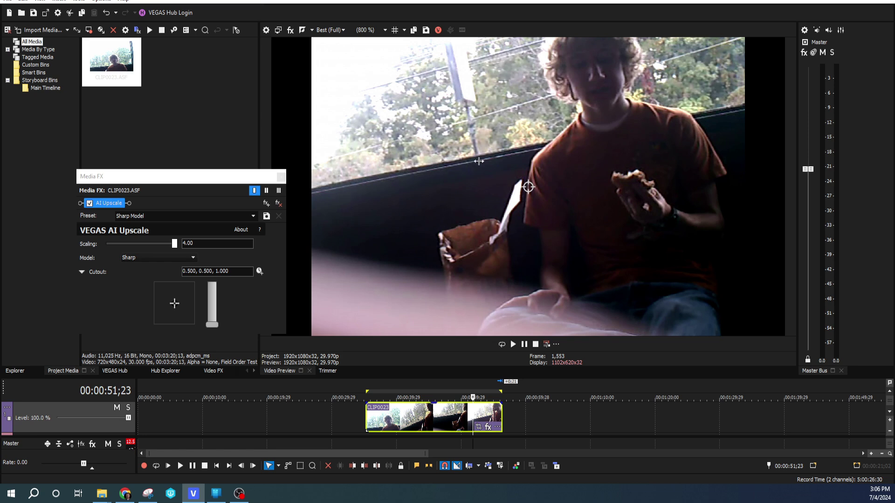
Toggle AI Upscale off and back on to compare the clip with and without it
{"action": "left_click", "coordinate": [90, 204]}
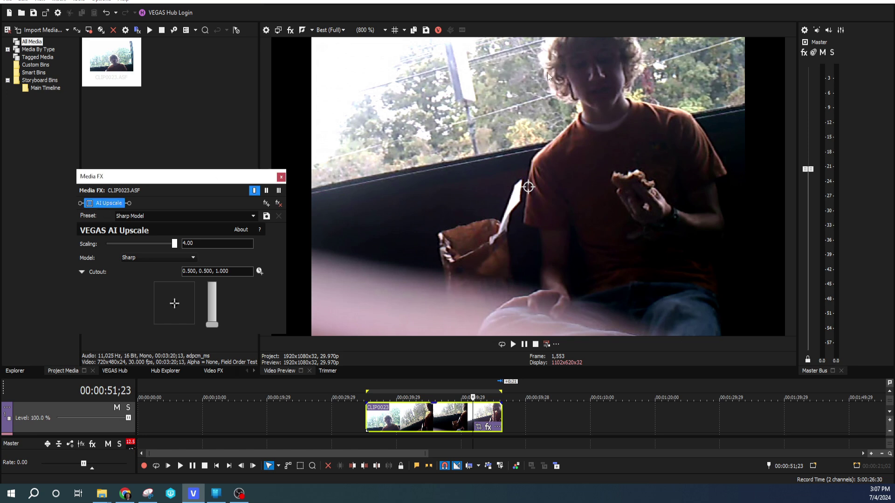
{"action": "left_click", "coordinate": [90, 204]}
Widen and heighten the video preview, then nudge the upscale Scaling slider
{"action": "left_click_drag", "start_coordinate": [260, 124], "coordinate": [241, 124]}
{"action": "left_click_drag", "start_coordinate": [551, 378], "coordinate": [551, 393]}
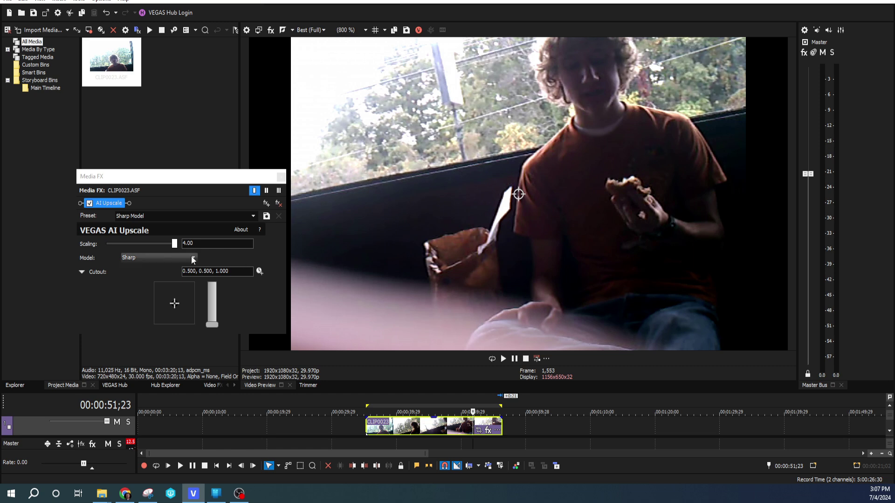
{"action": "left_click", "coordinate": [179, 245]}
{"action": "mouse_move", "coordinate": [179, 244]}
{"action": "left_mouse_down"}
{"action": "mouse_move", "coordinate": [116, 247]}
{"action": "mouse_move", "coordinate": [180, 246]}
{"action": "left_mouse_up"}
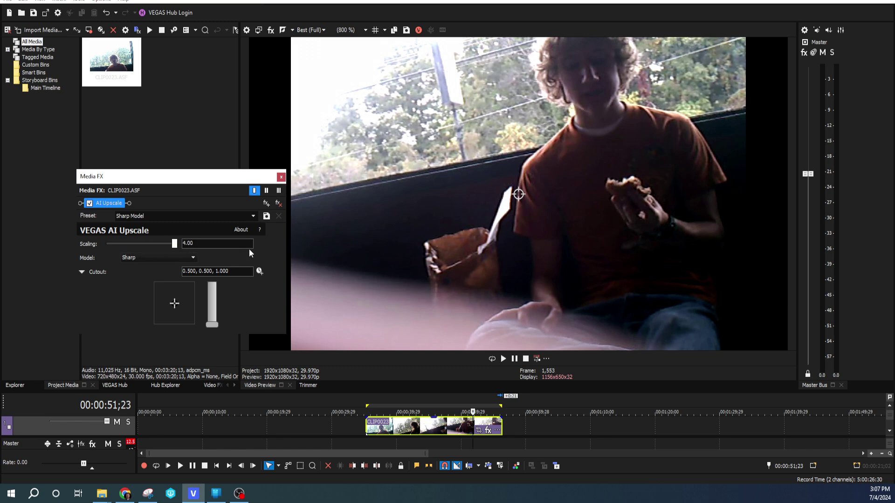
Try the Smooth and Denoise upscale models, then return to Sharp
{"action": "left_click", "coordinate": [179, 257]}
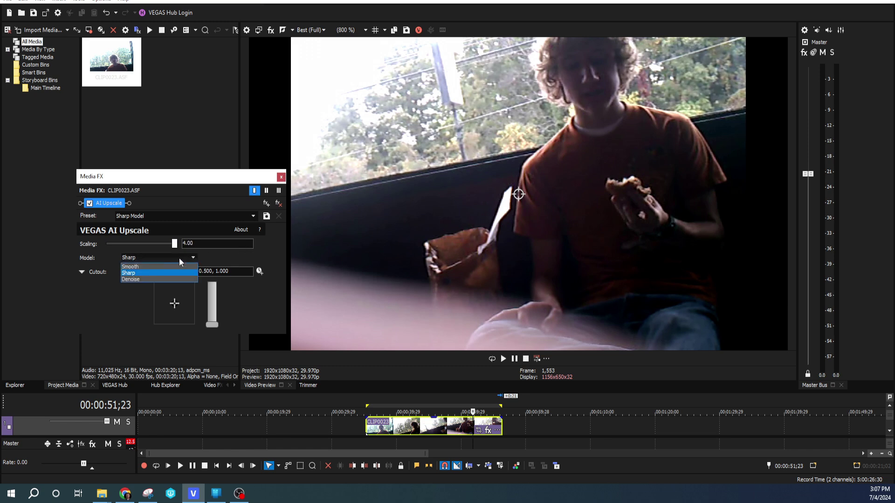
{"action": "left_click", "coordinate": [152, 268]}
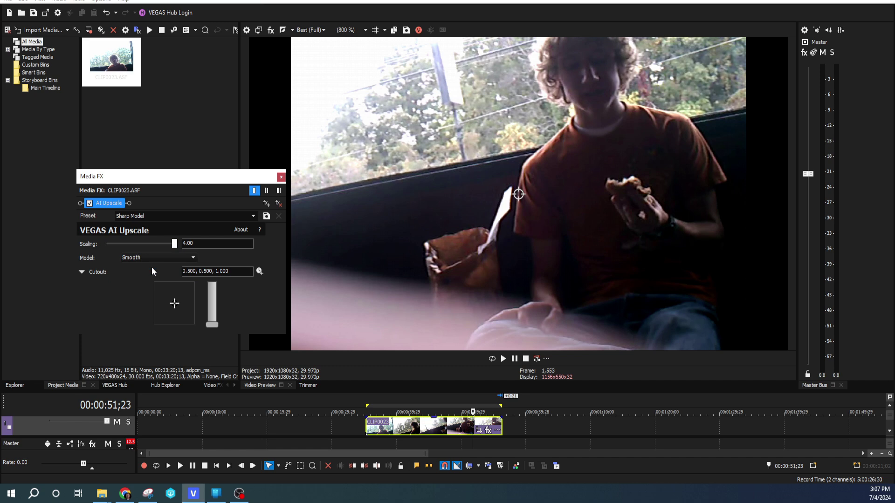
{"action": "left_click", "coordinate": [152, 259]}
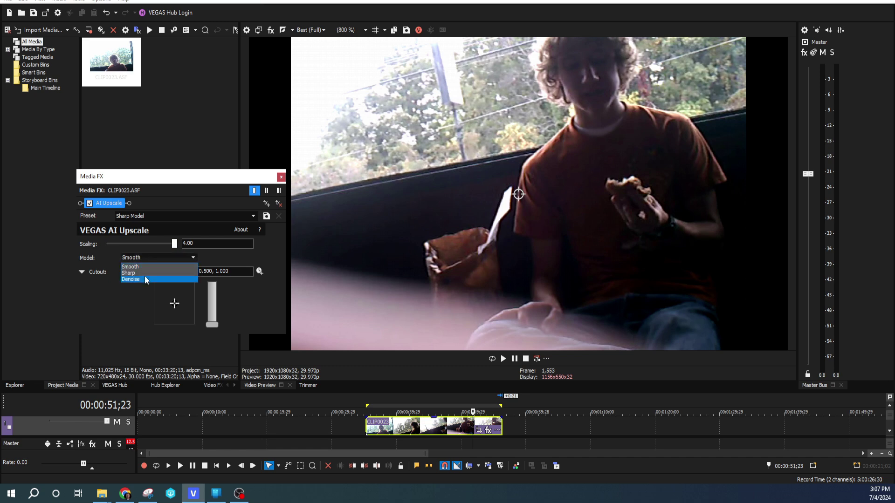
{"action": "left_click", "coordinate": [146, 280]}
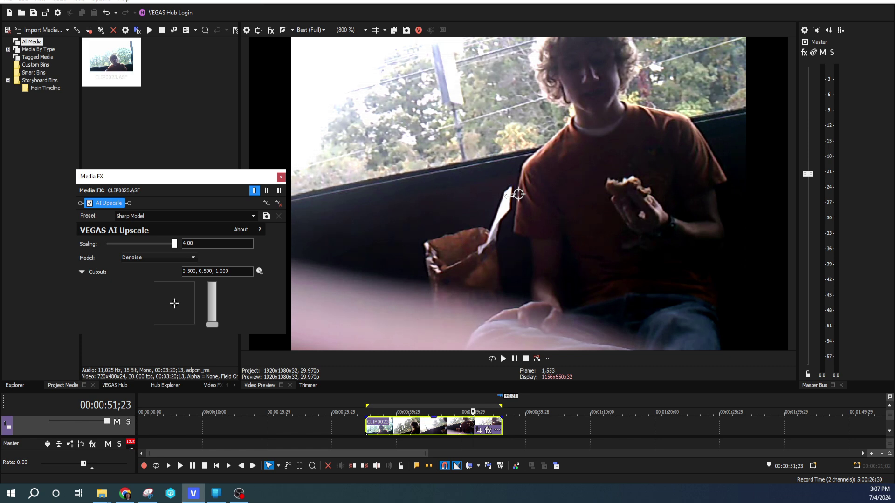
{"action": "left_click", "coordinate": [140, 258]}
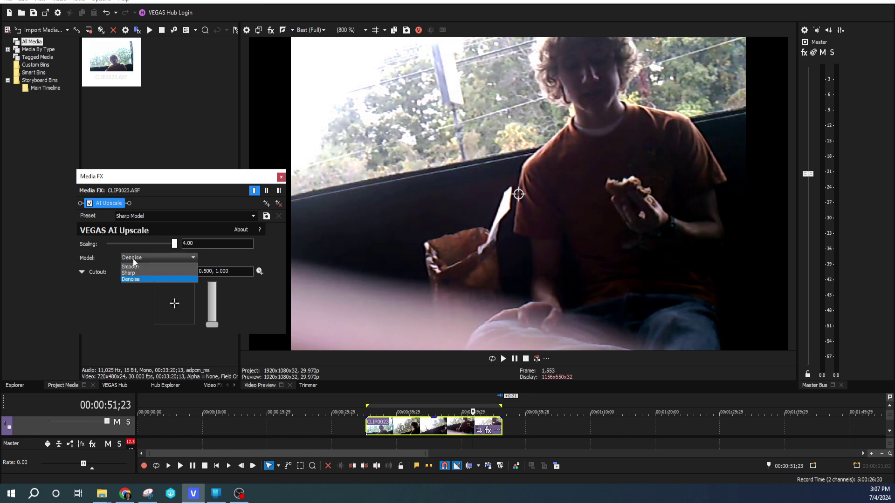
{"action": "left_click", "coordinate": [135, 273]}
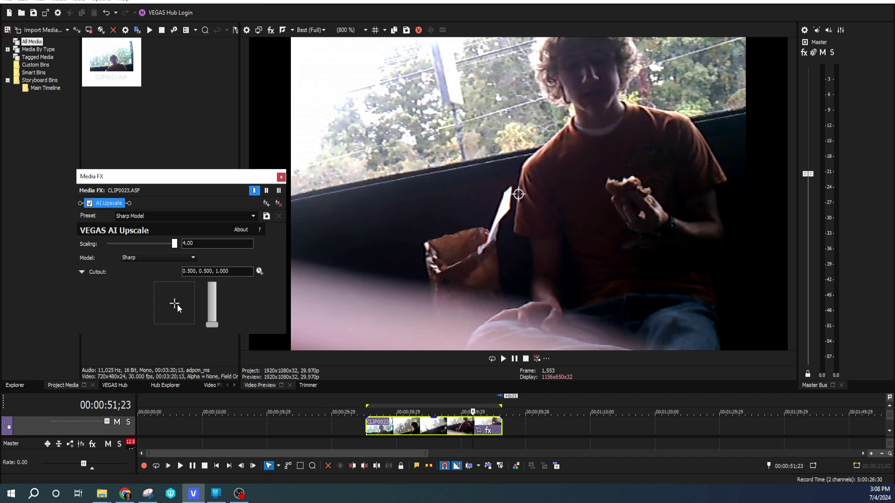
{"action": "mouse_move", "coordinate": [213, 325]}
{"action": "left_mouse_down"}
{"action": "mouse_move", "coordinate": [182, 293]}
{"action": "mouse_move", "coordinate": [211, 328]}
{"action": "left_mouse_up"}
Close the Media FX window and move the playhead to about 00:00:41;20
{"action": "left_click", "coordinate": [281, 177]}
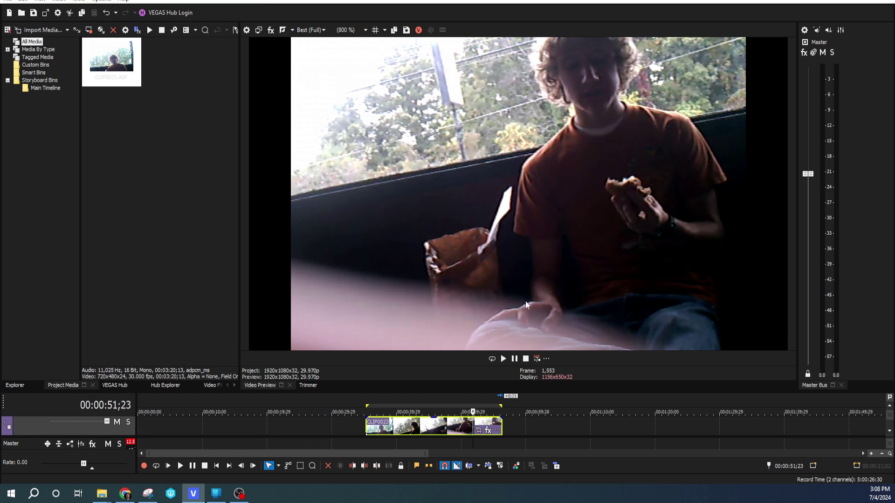
{"action": "left_click", "coordinate": [416, 426]}
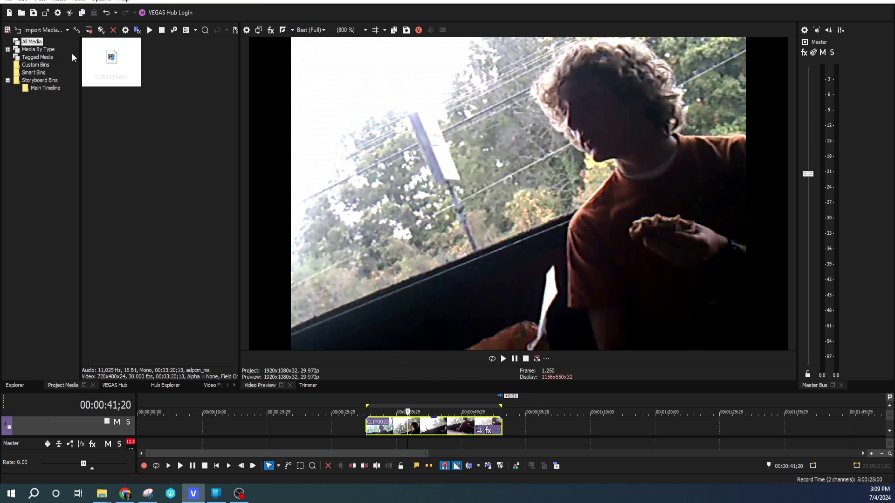
Render to upres.mp4 with the MAGIX AVC/AAC MP4 Internet HD 1080p 29.97 fps template
{"action": "left_click", "coordinate": [8, 1]}
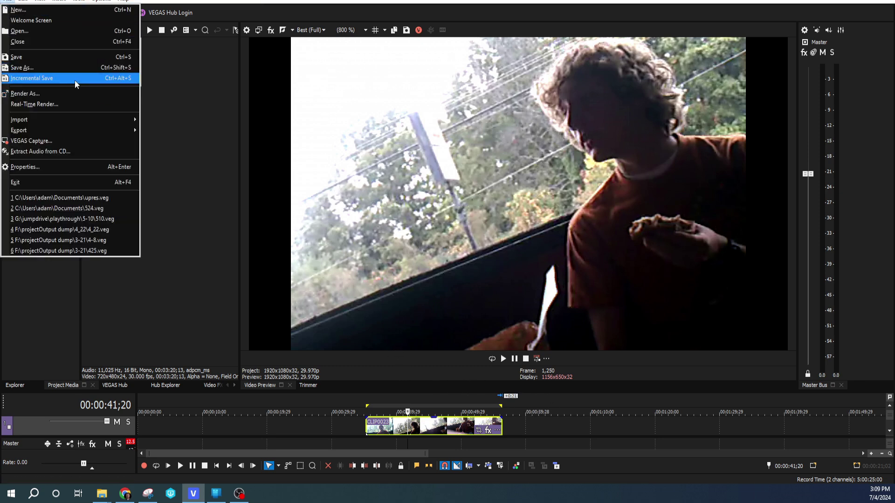
{"action": "left_click", "coordinate": [76, 93]}
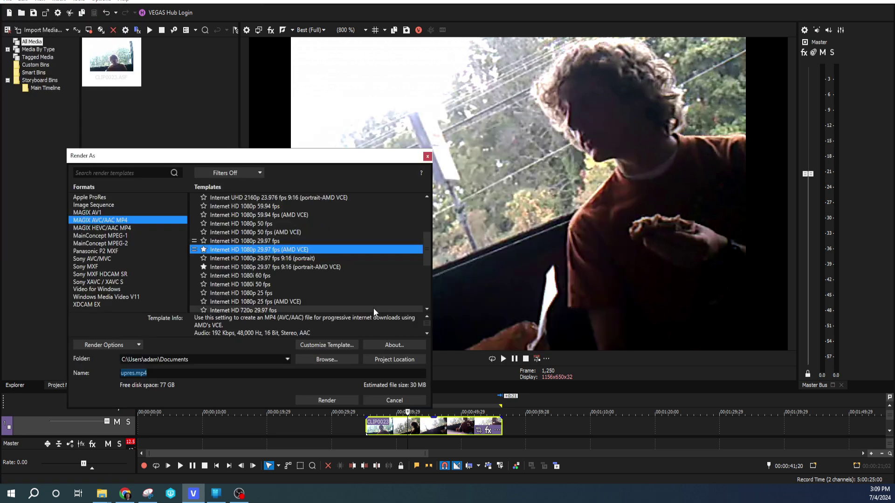
{"action": "left_click", "coordinate": [327, 400]}
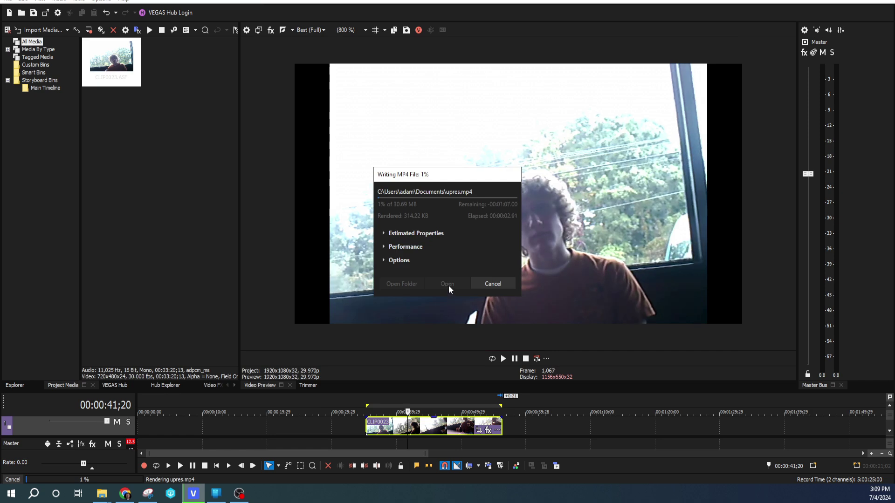
{"action": "left_click_drag", "start_coordinate": [440, 183], "coordinate": [157, 195]}
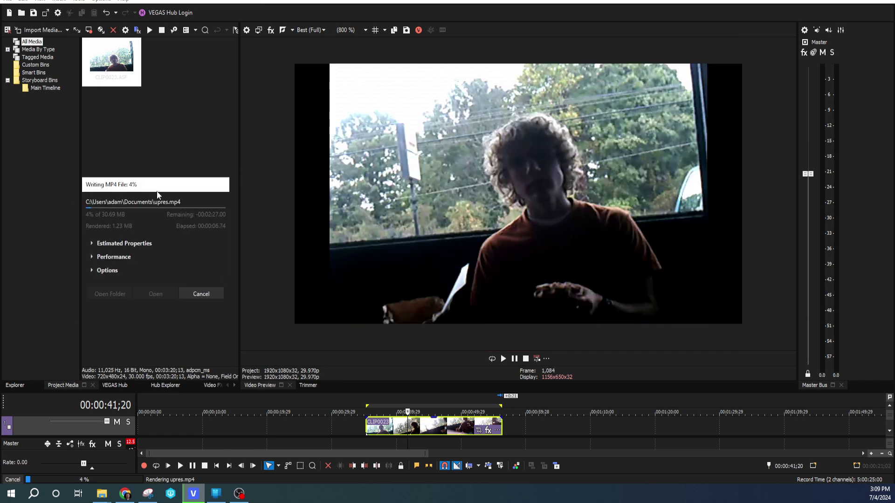